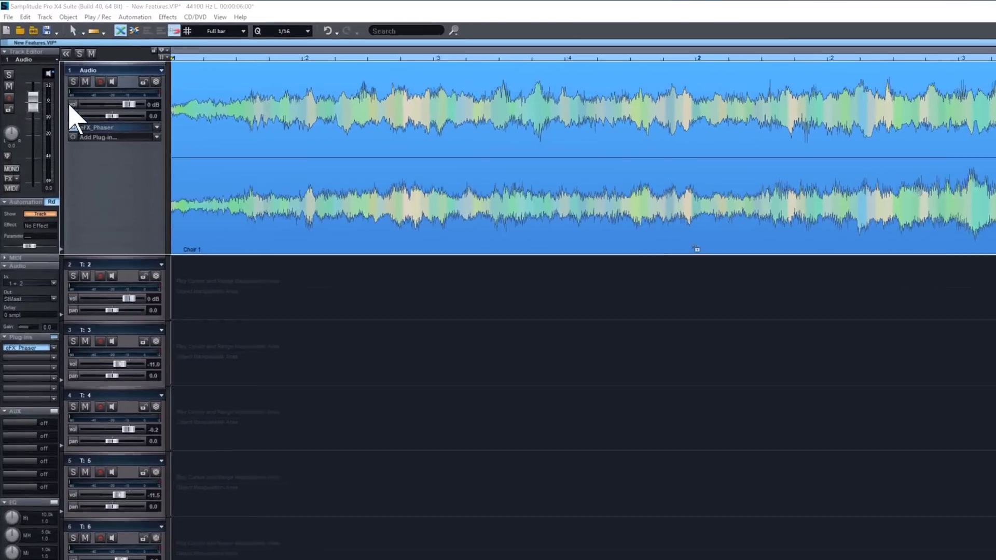
Turn on vol and pan automation for Choir 1 and set Show to Lanes+Object.
click(55, 79)
click(102, 166)
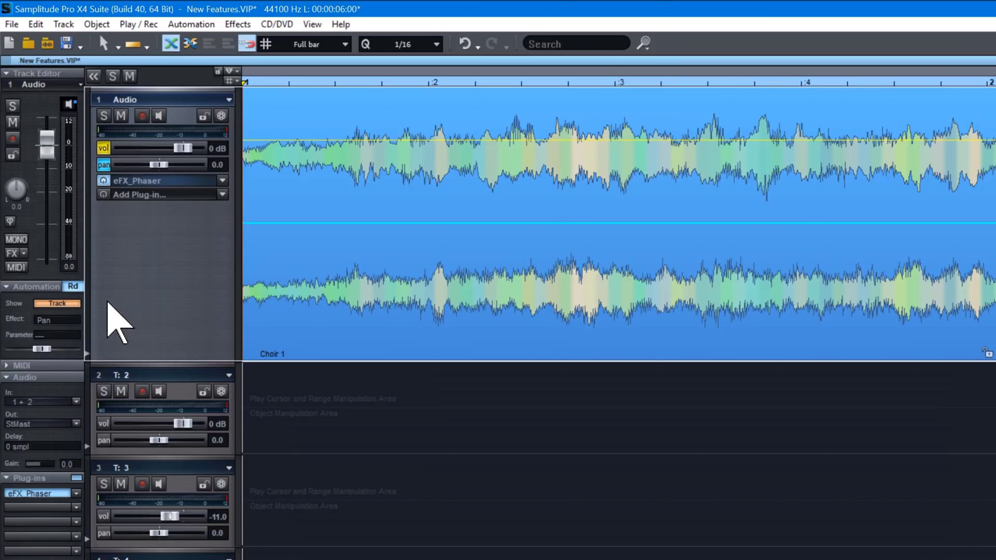
click(68, 304)
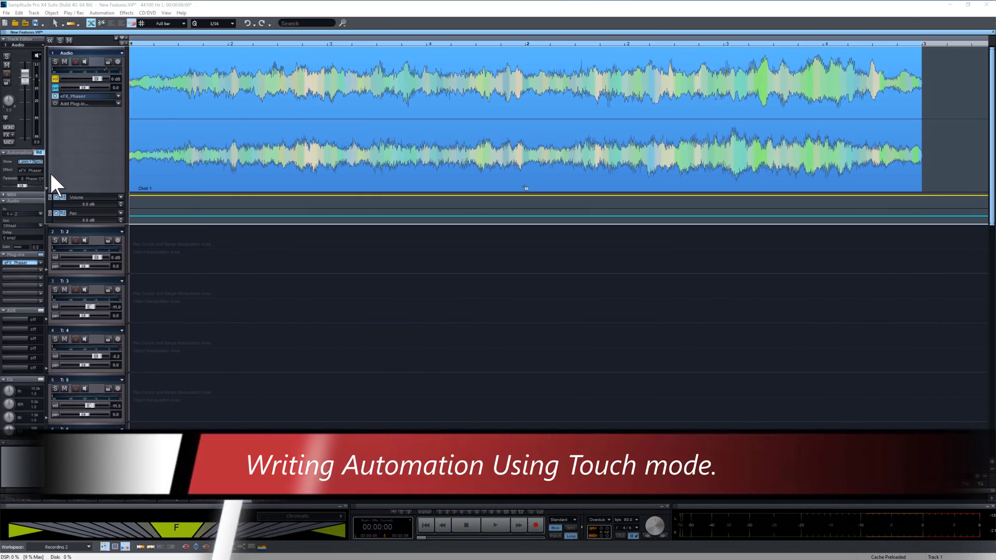
Change the automation mode from Rd to Touch (T) and open the eFX_Phaser plug-in window.
click(37, 151)
click(77, 97)
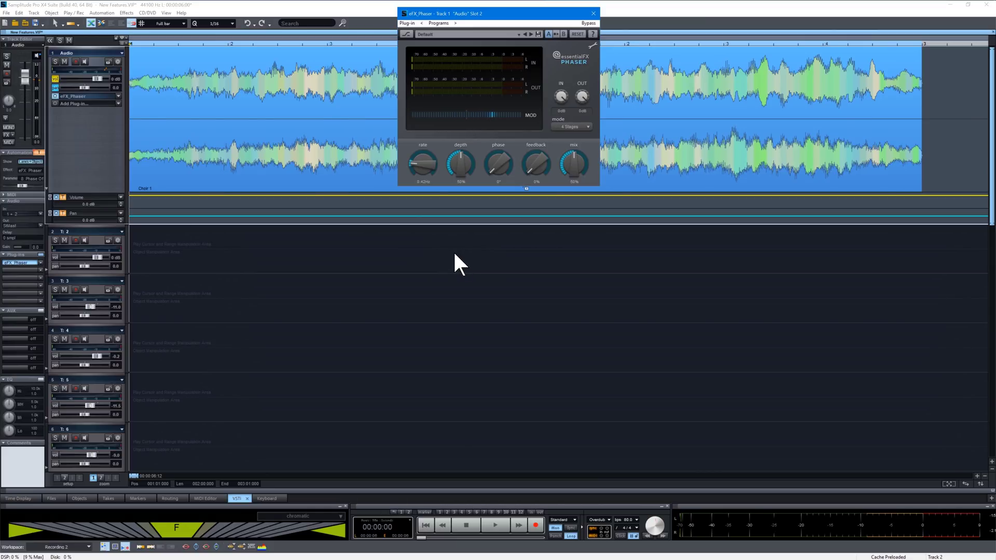
During playback, lower the phaser Depth and raise Feedback to about 11%, then stop.
key(space)
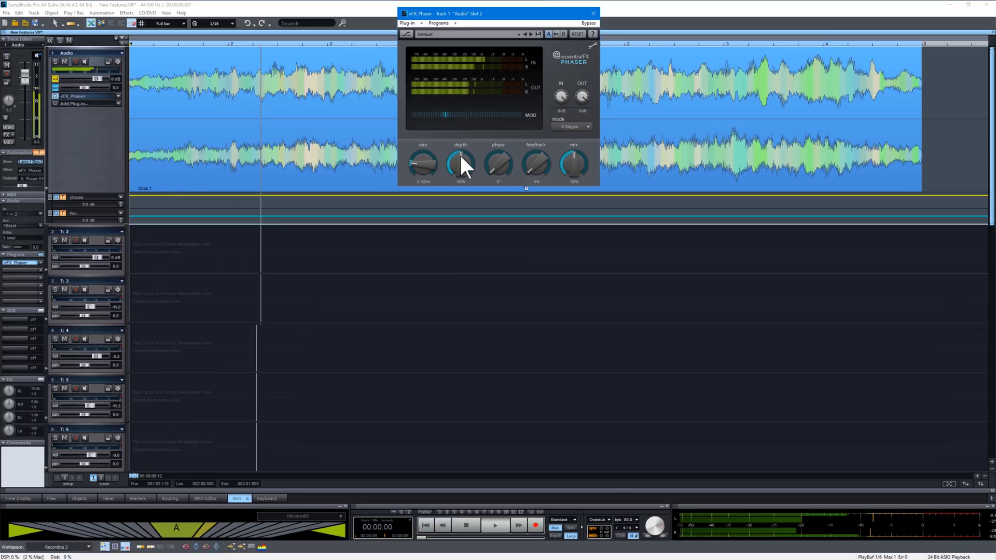
drag(459, 154, 490, 136)
drag(525, 168, 557, 146)
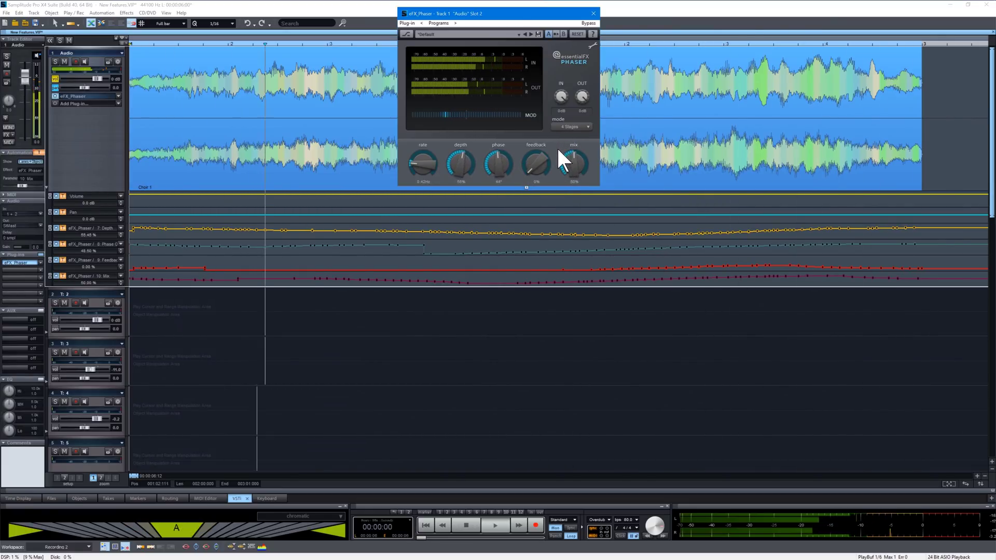
key(space)
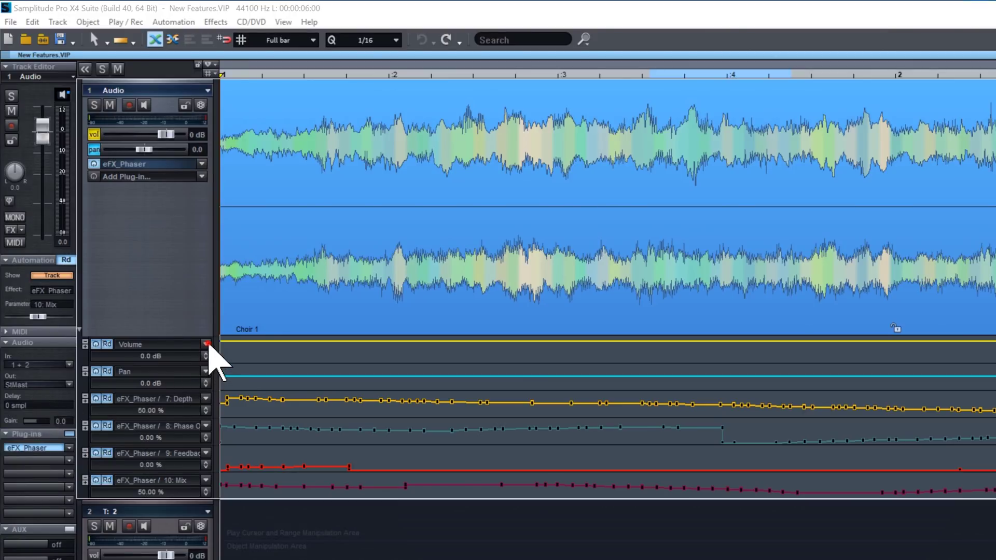
Switch the first automation lane to Pan, then back to Volume.
click(207, 344)
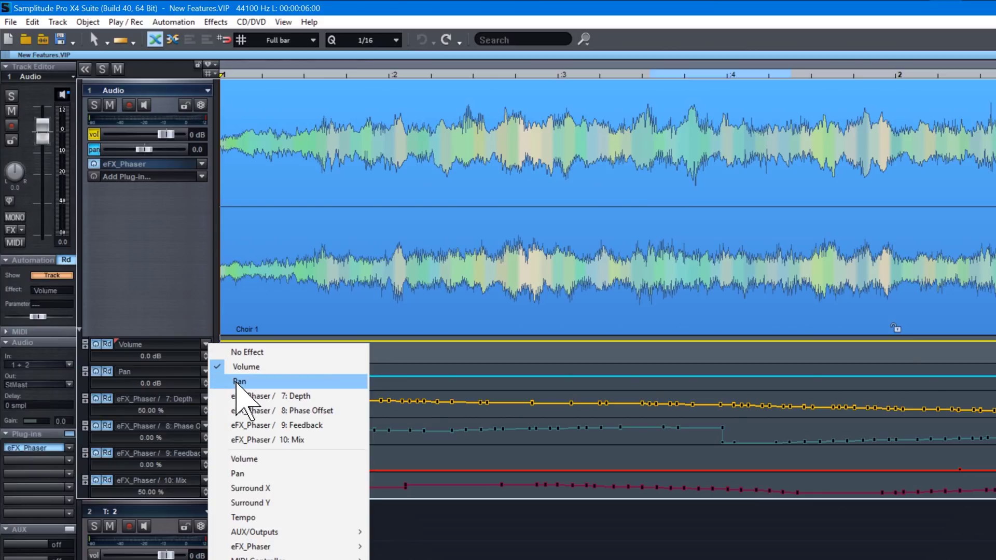
click(238, 382)
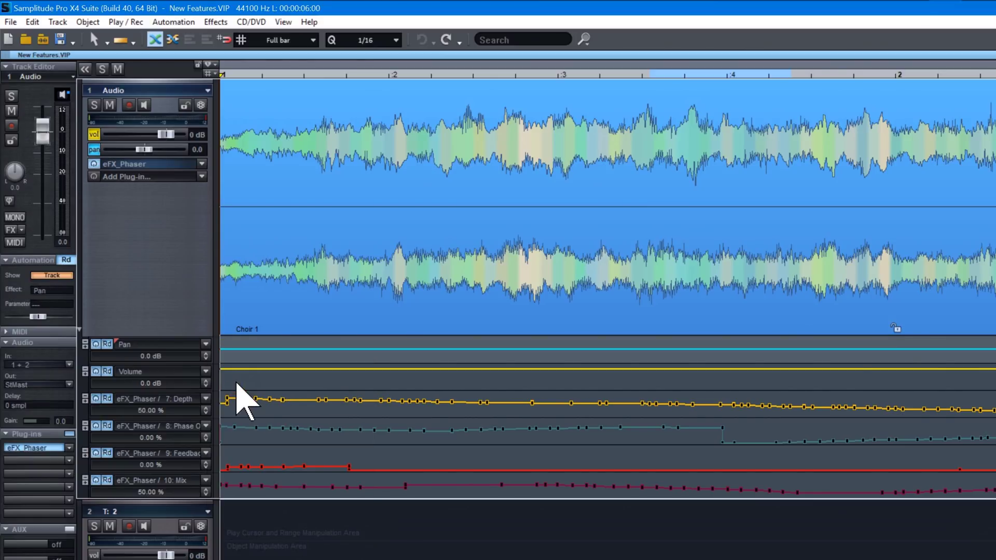
click(207, 344)
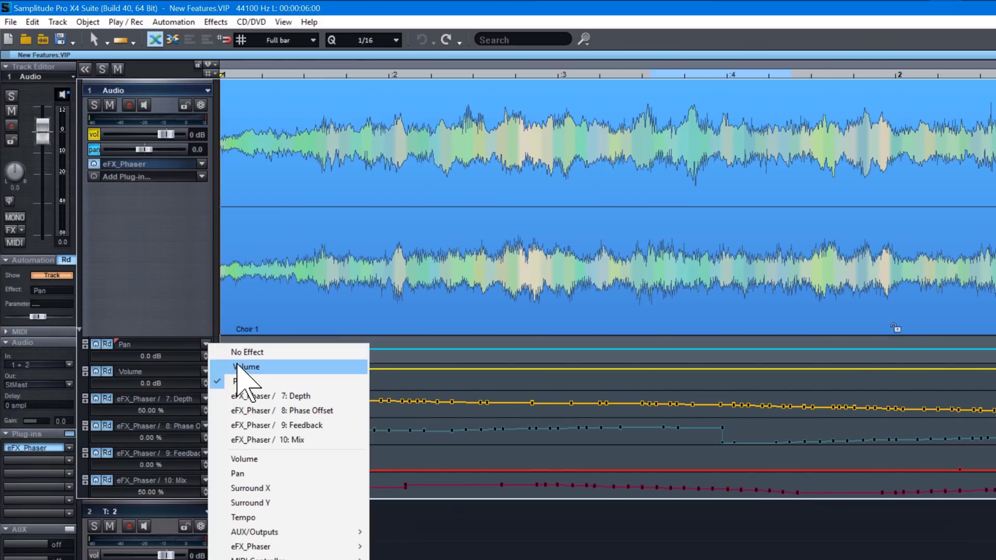
click(239, 366)
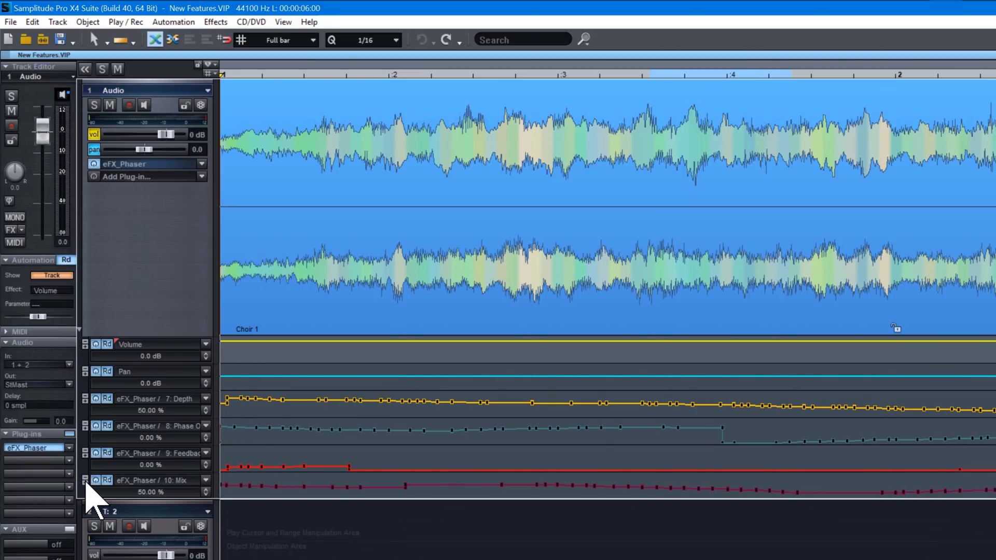
Add a new lane below Mix, assign it to AUX/Outputs Send 1, then delete it.
drag(89, 499, 89, 501)
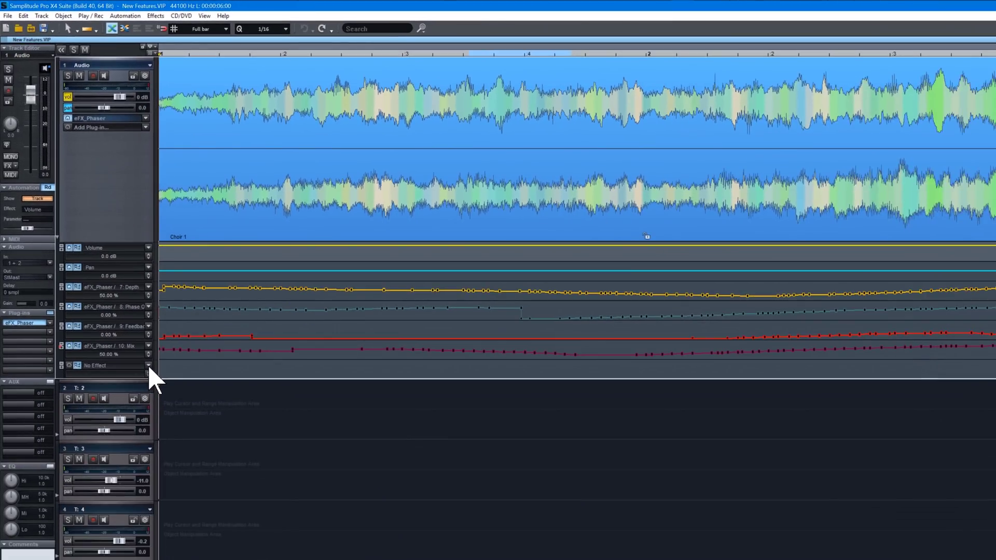
click(207, 508)
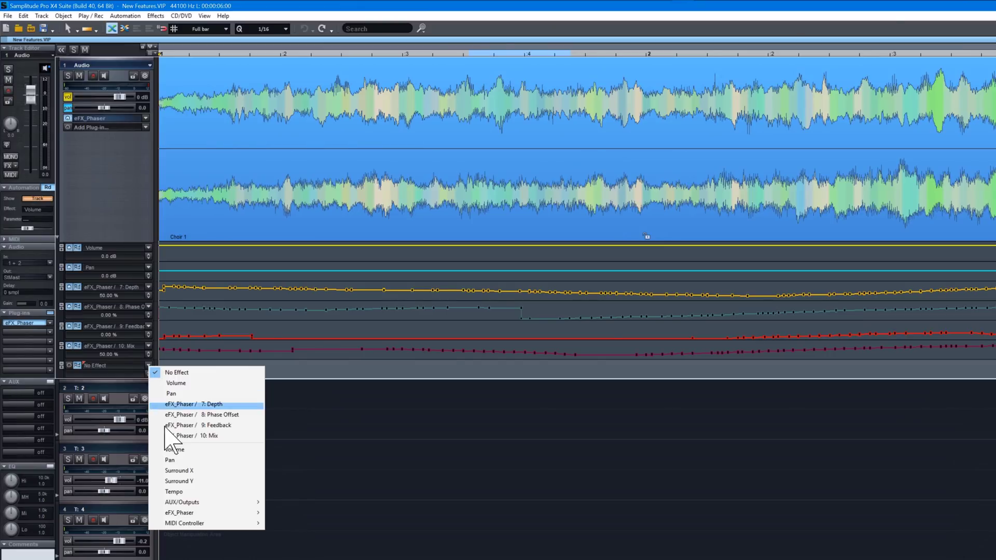
mouse_move(262, 513)
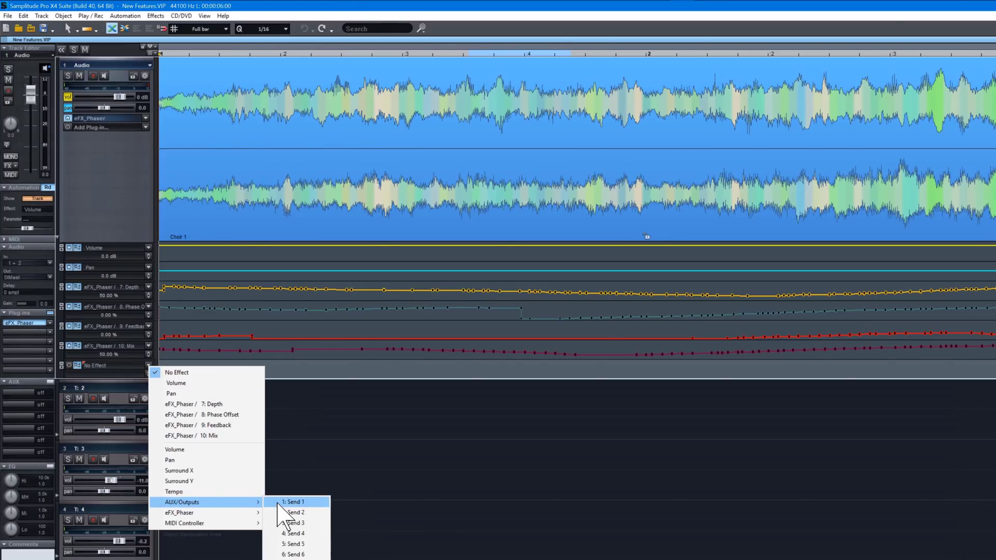
click(293, 502)
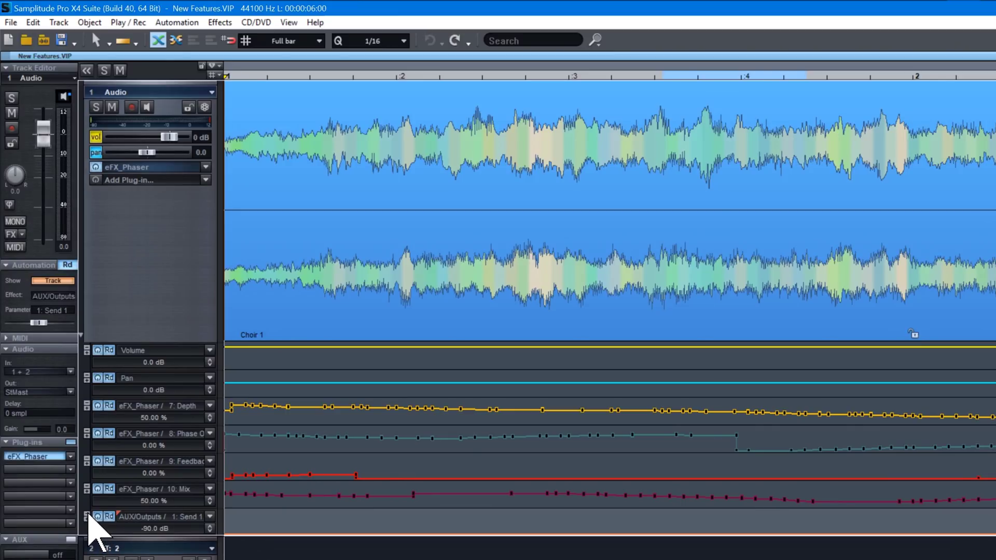
click(87, 517)
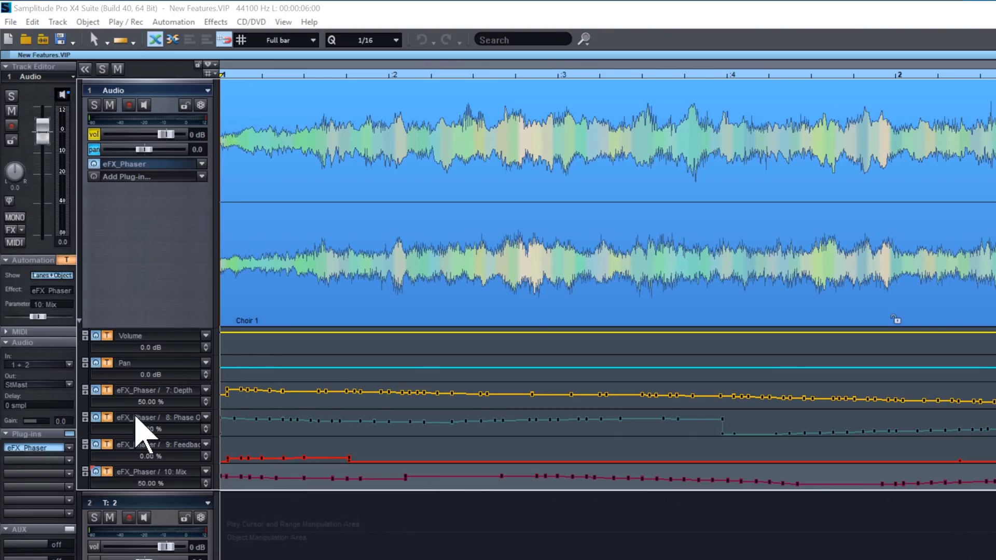
Bypass the Volume, Pan, Depth, Phase Offset, Feedback and Mix automation lanes.
click(96, 337)
click(96, 364)
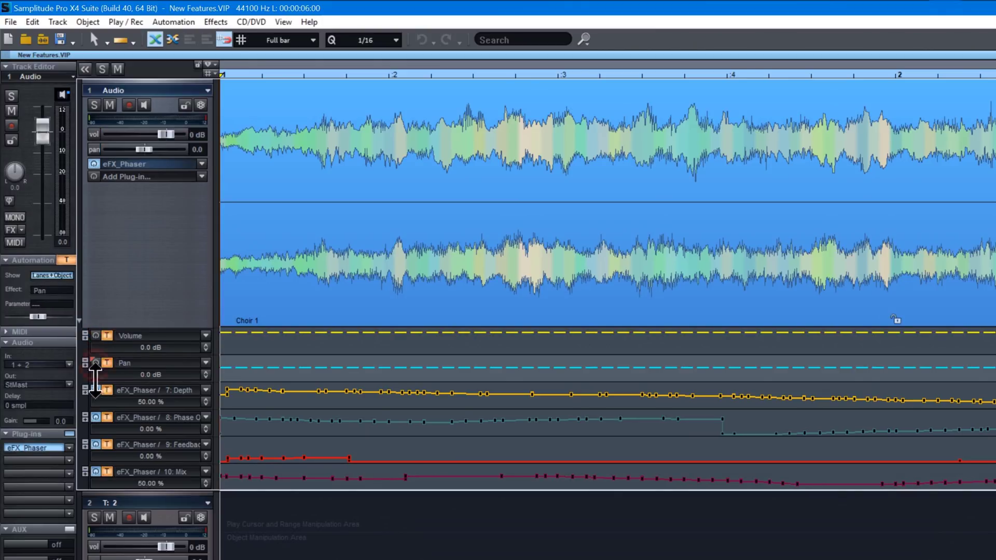
click(96, 390)
click(96, 418)
click(96, 444)
click(96, 472)
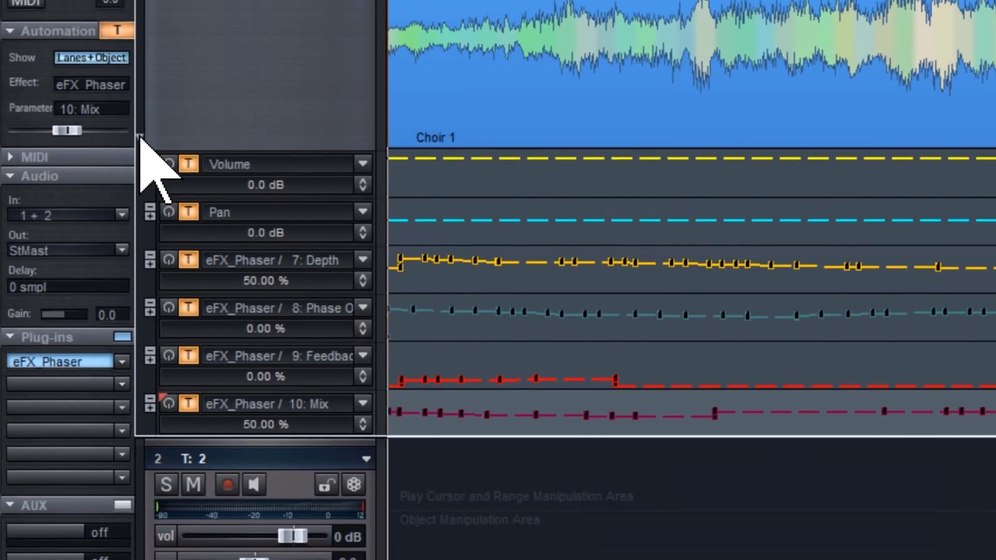
Collapse the Choir 1 automation lanes, expand them, and collapse them again.
click(140, 137)
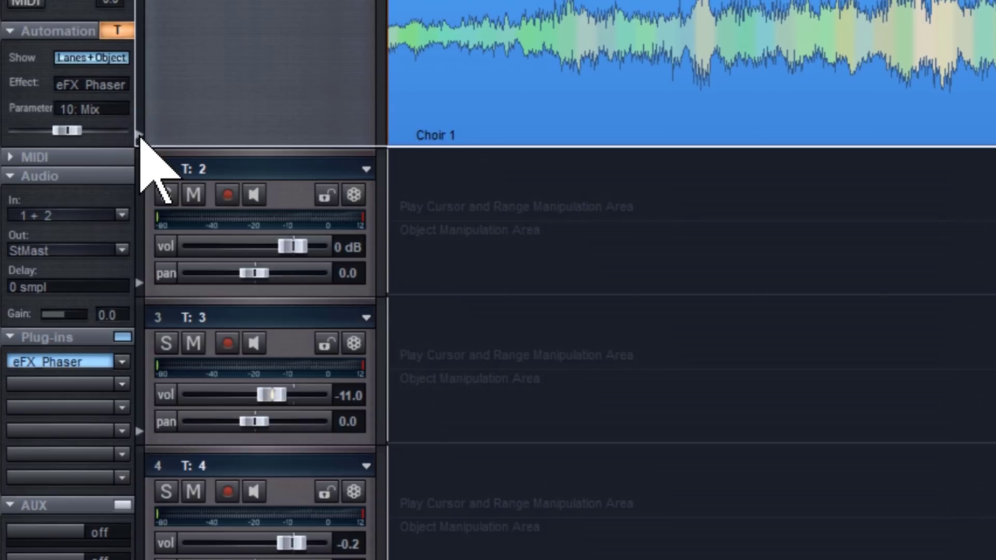
click(139, 137)
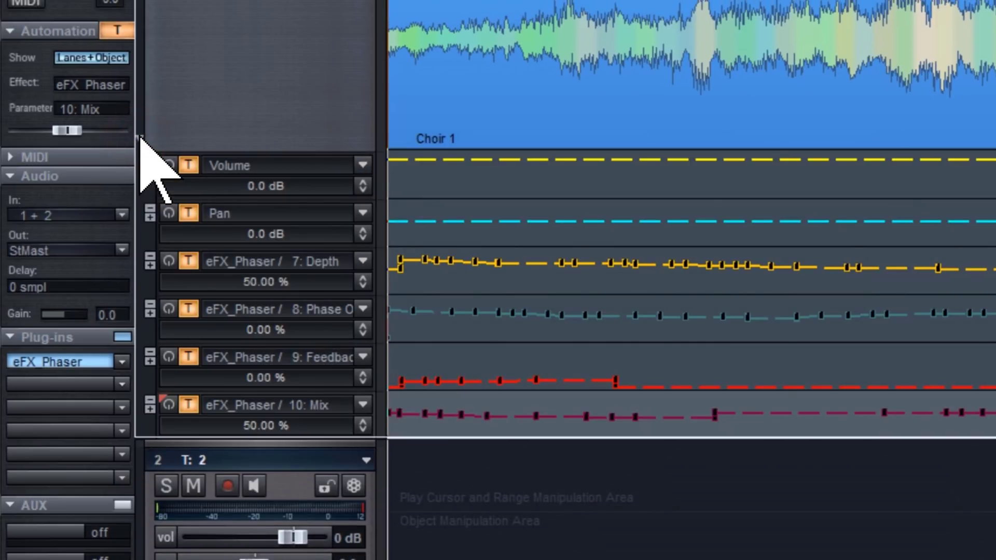
click(139, 137)
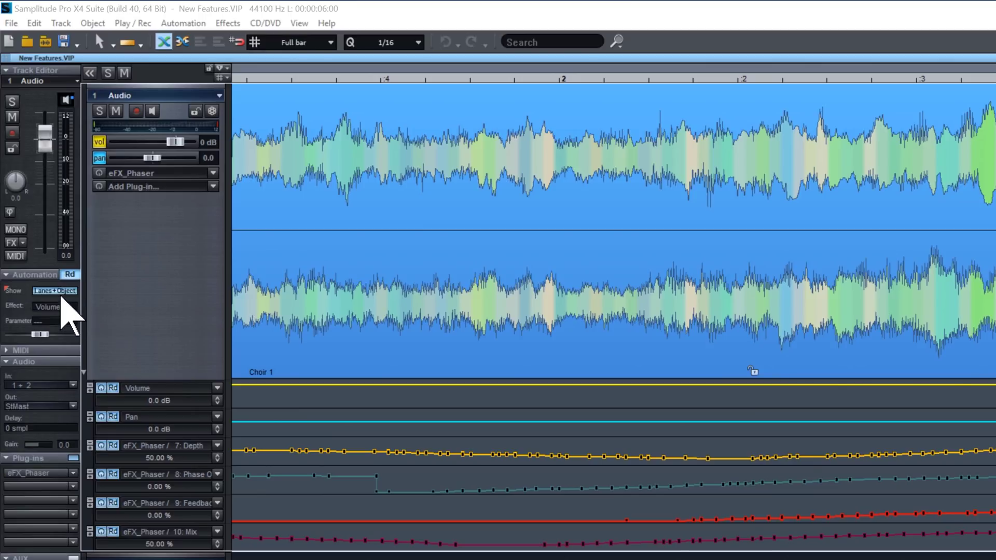
Change the Automation panel's Show field from Lanes+Object to Track.
click(62, 291)
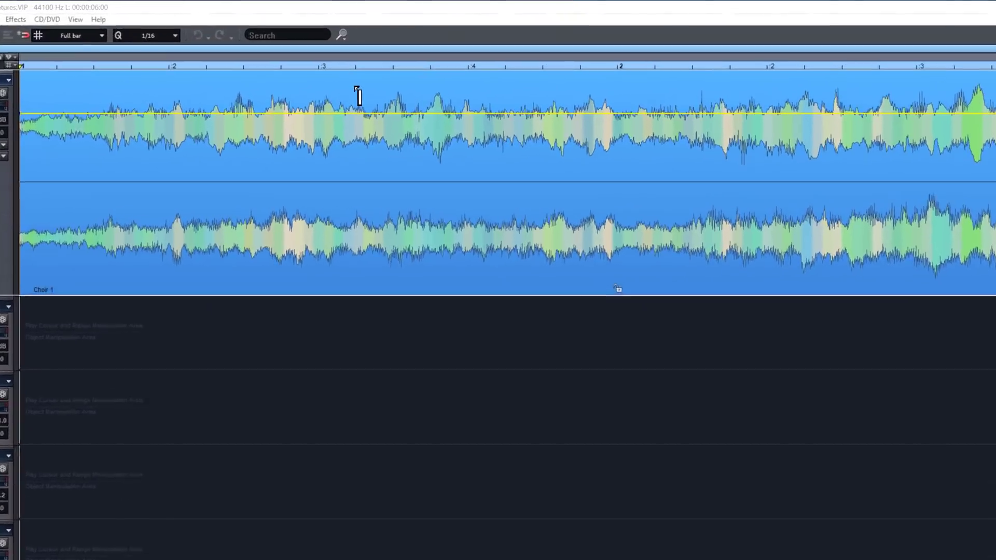
Select two time ranges on the Choir 1 object and pull the yellow volume line down in each.
drag(350, 67, 472, 70)
drag(573, 124, 620, 123)
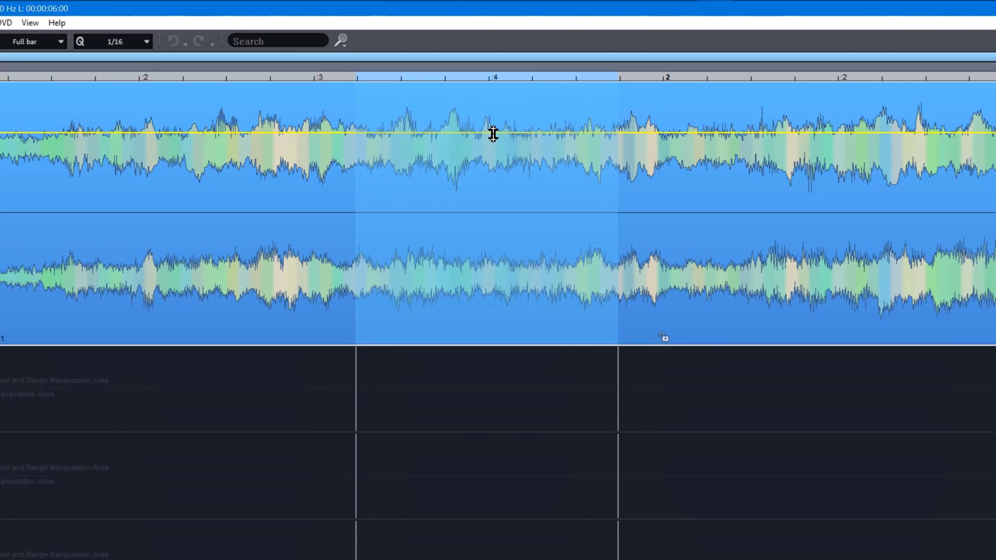
drag(494, 134, 485, 181)
drag(760, 134, 994, 130)
scroll(674, 130, right, 5)
drag(540, 132, 538, 171)
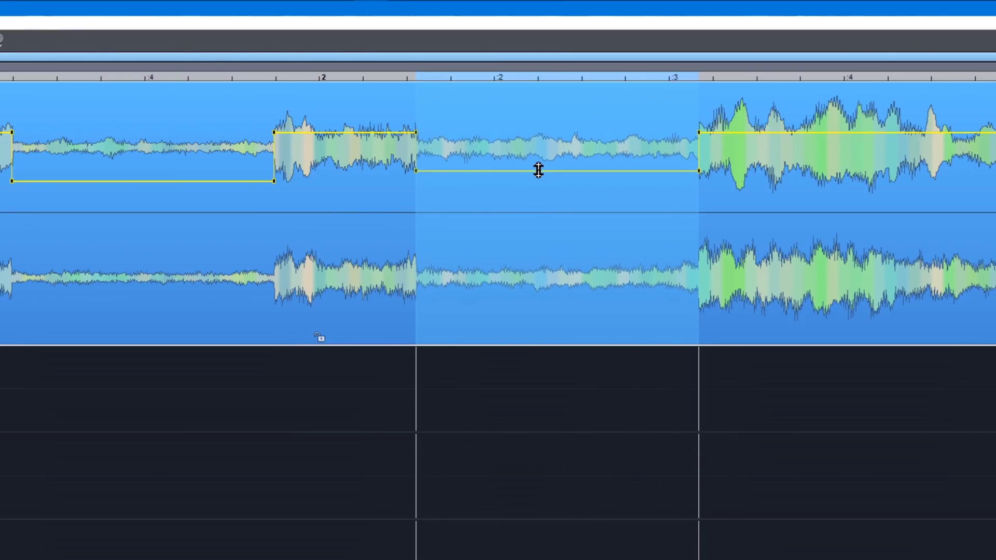